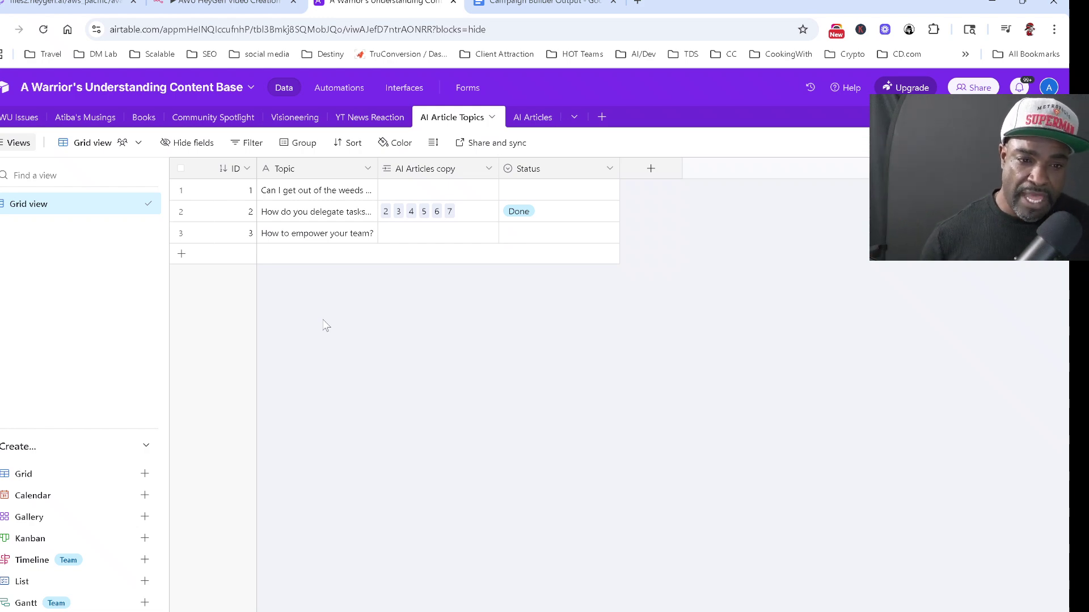
# Leave the Airtable AI Article Topics table for the n8n browser tab
pyautogui.click(252, 5)
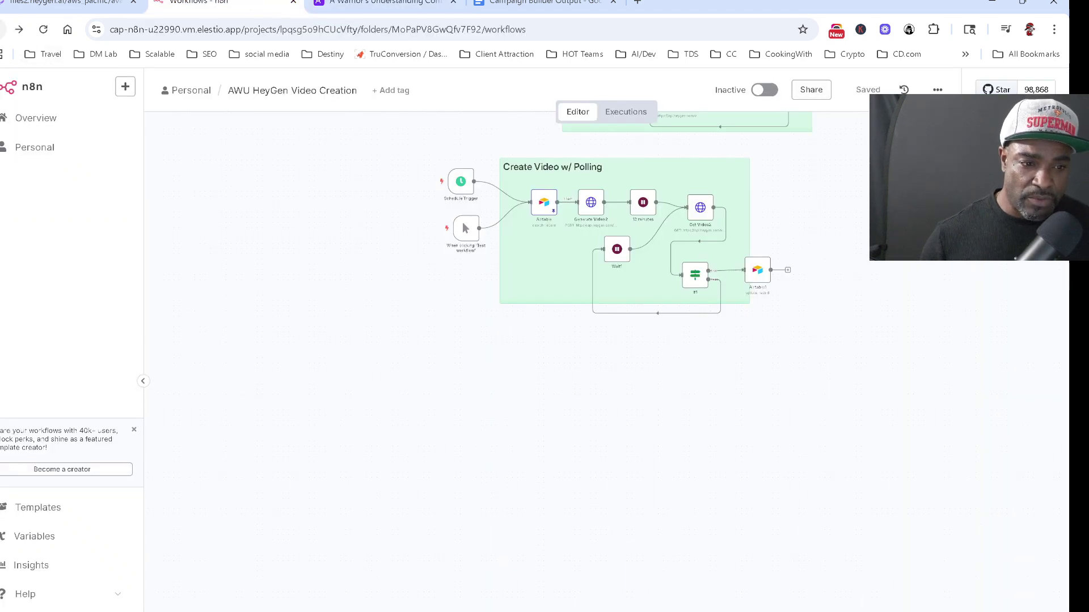
# Return to the A Warriors Understanding workflow list and open Newsletter Automation
pyautogui.click(191, 90)
pyautogui.click(277, 257)
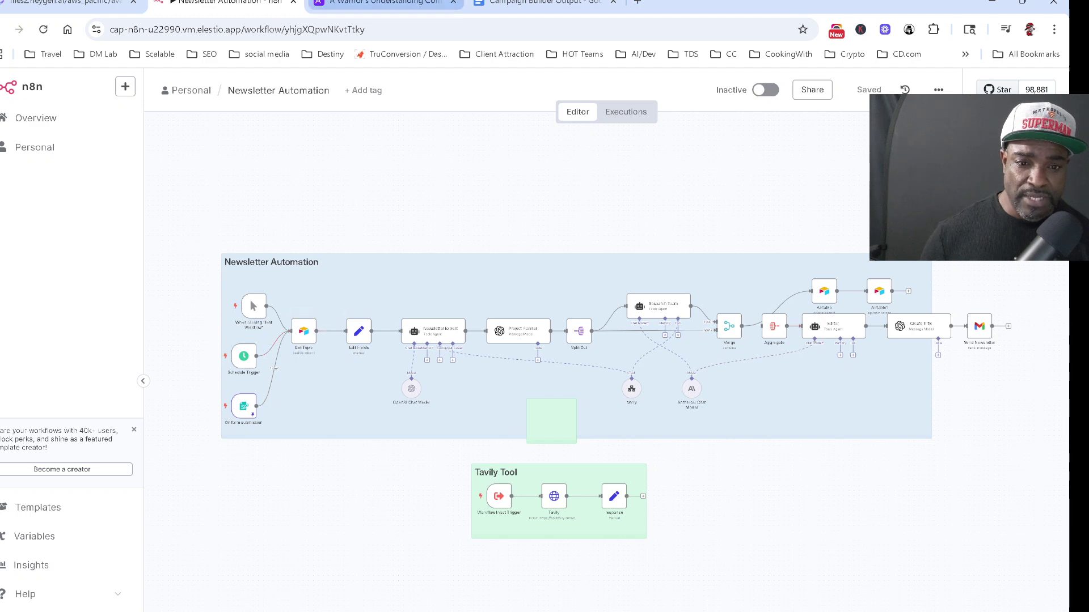
# Flip between the Airtable content base and the Newsletter Automation workflow, ending on Airtable
pyautogui.click(408, 6)
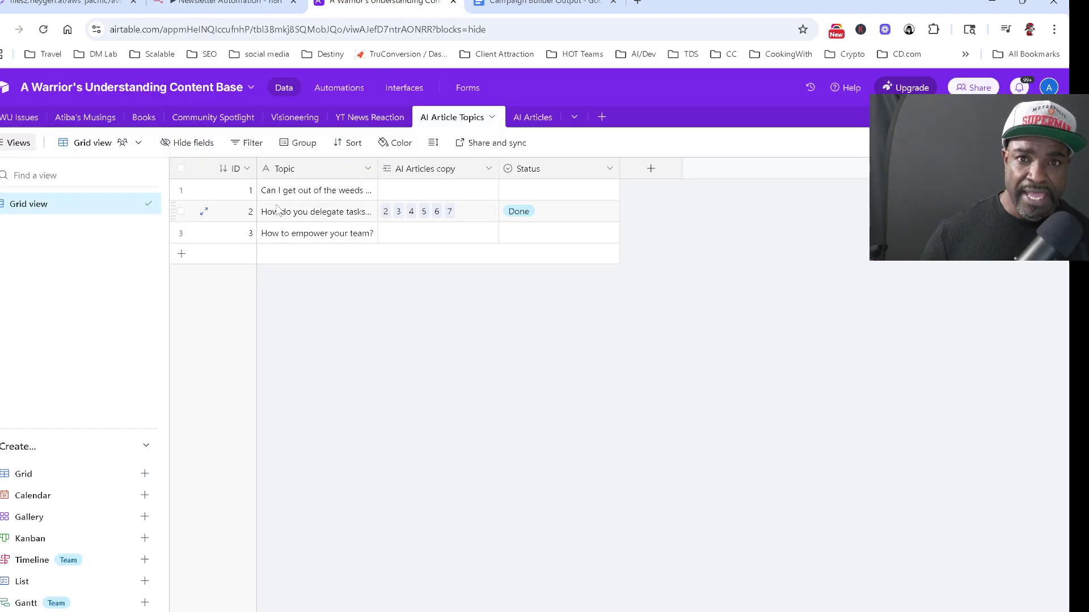
pyautogui.click(232, 6)
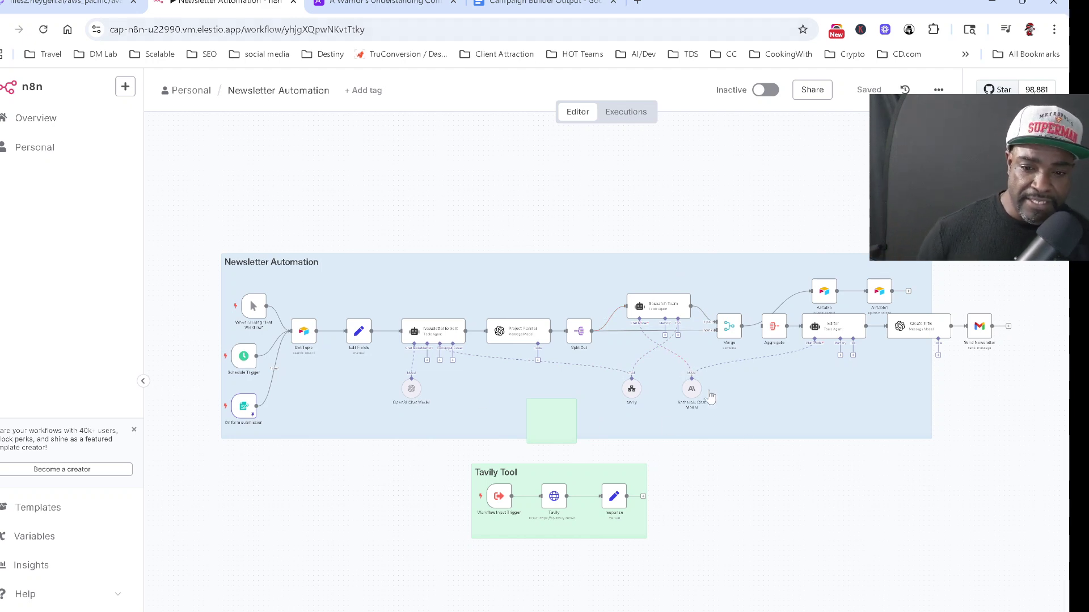
pyautogui.click(411, 6)
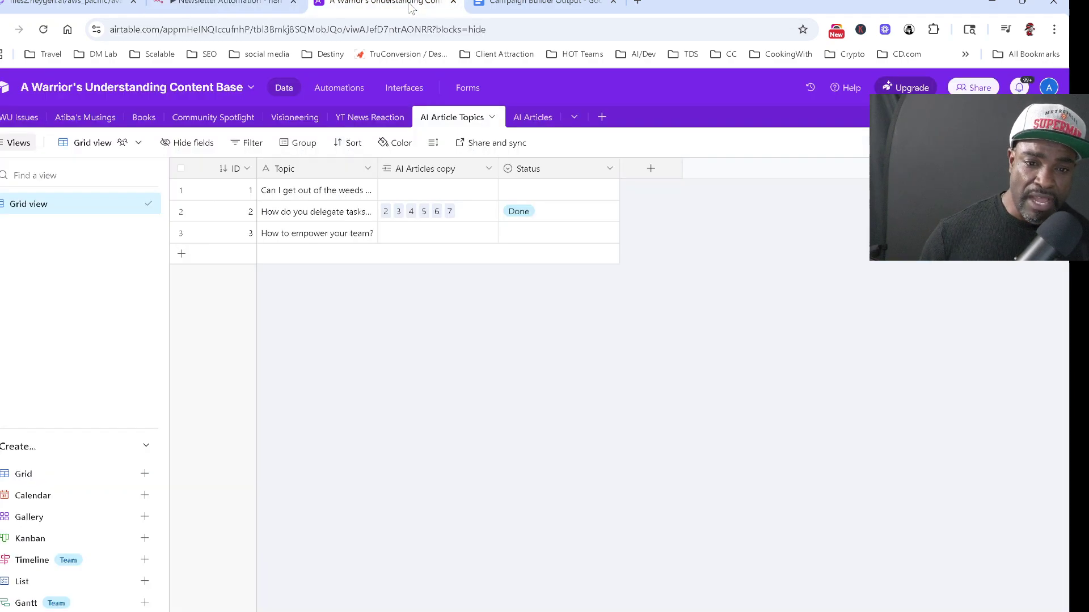
# In the AI Articles table, read the full row 5 Tools for Success article text
pyautogui.click(544, 118)
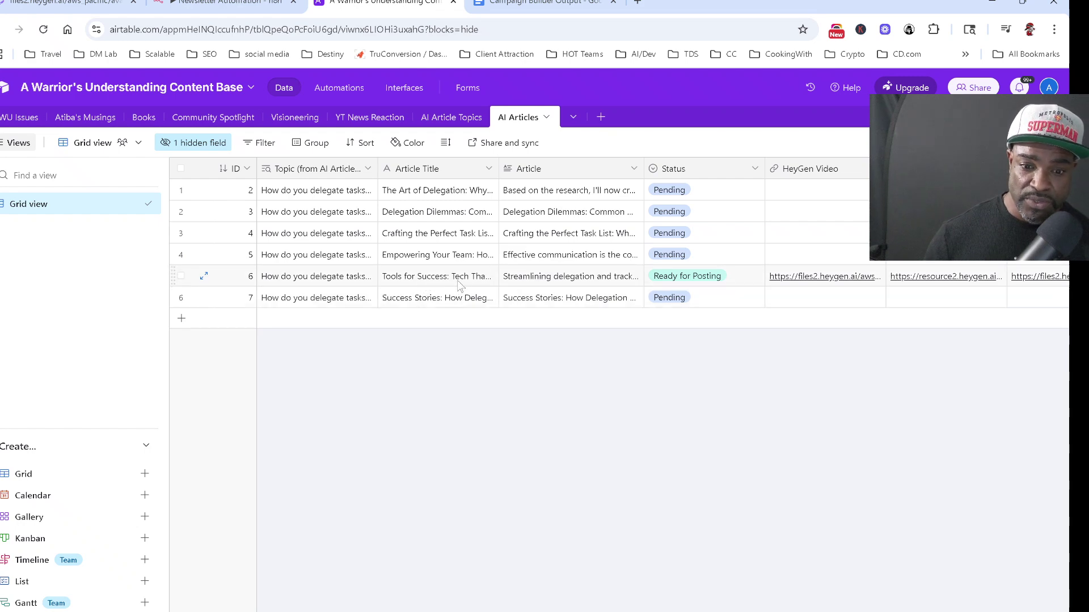
pyautogui.click(614, 282)
pyautogui.click(636, 276)
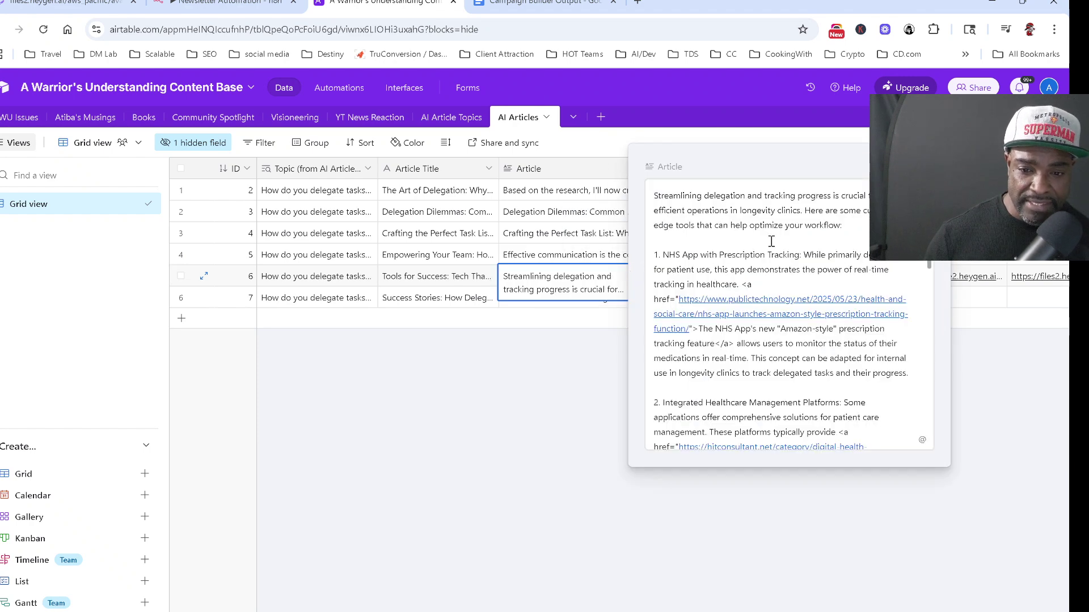
pyautogui.scroll(-2, 771, 241)
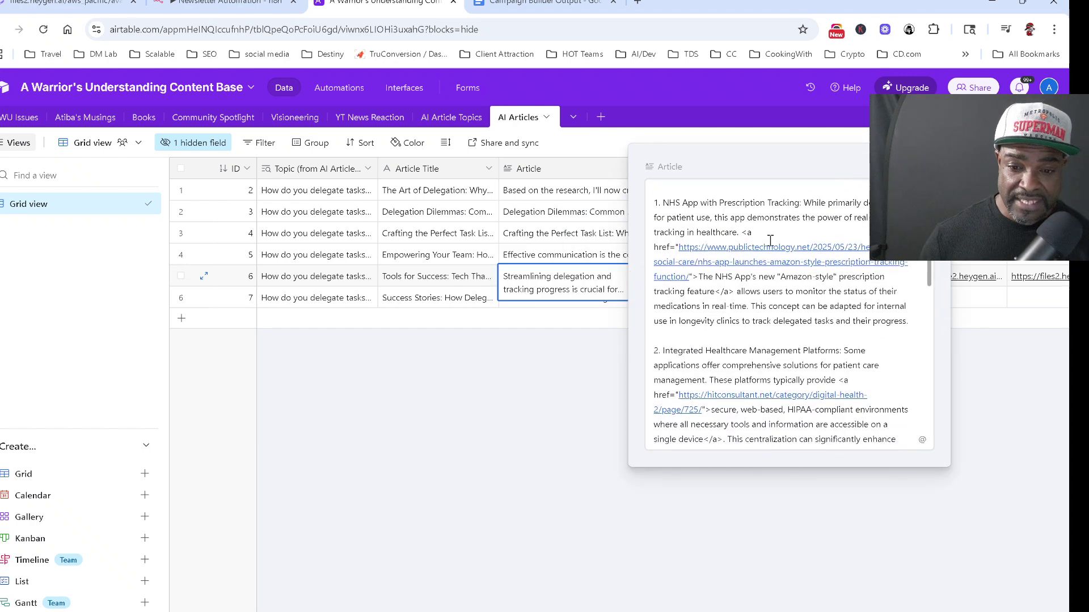
pyautogui.scroll(-1, 770, 241)
pyautogui.scroll(-8, 786, 338)
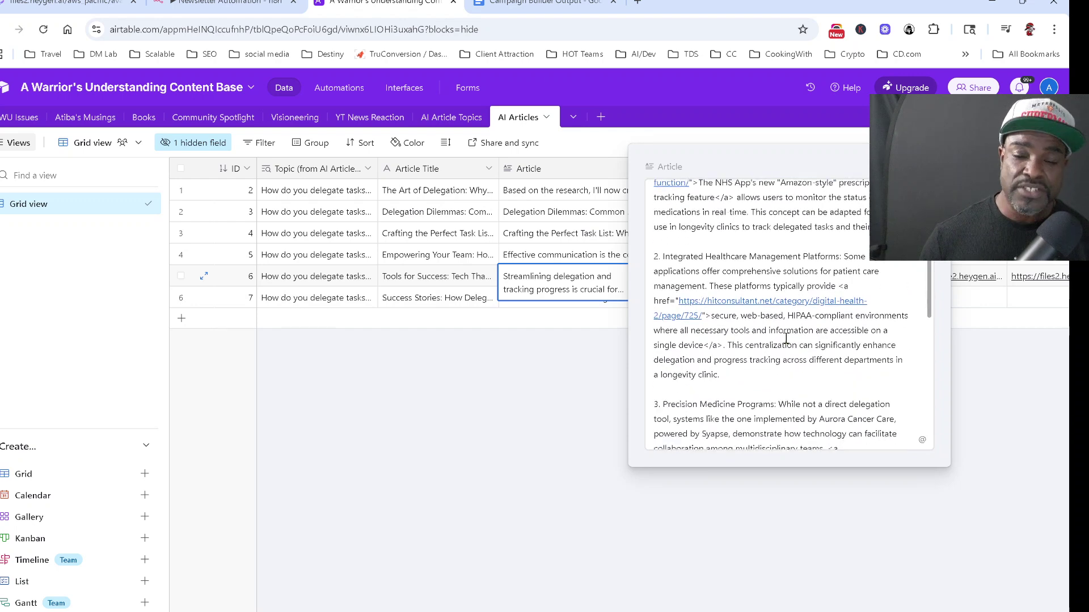
pyautogui.scroll(-9, 786, 338)
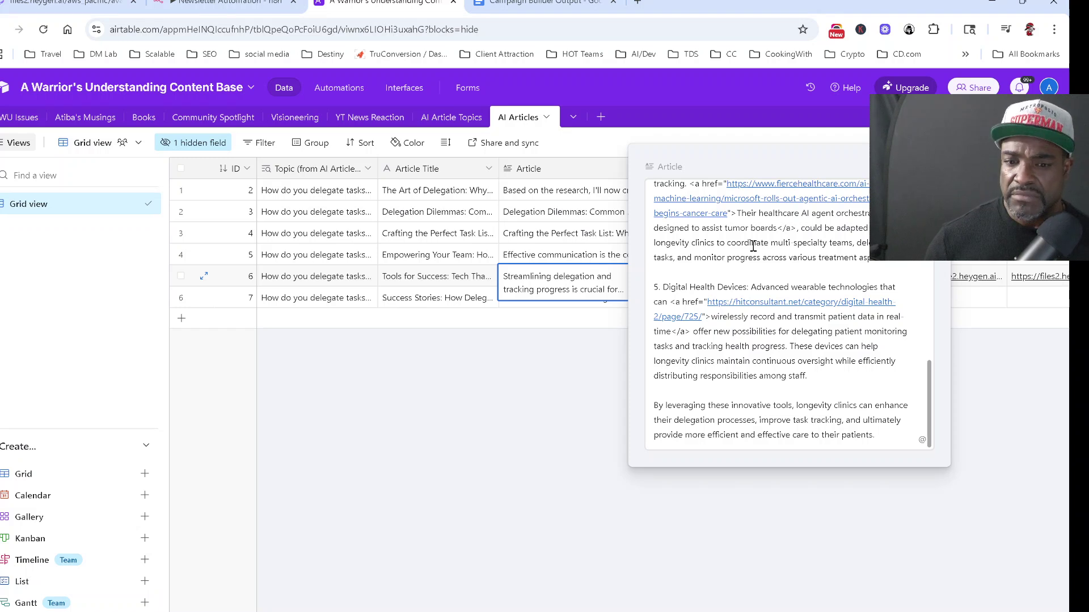
pyautogui.press('Escape')
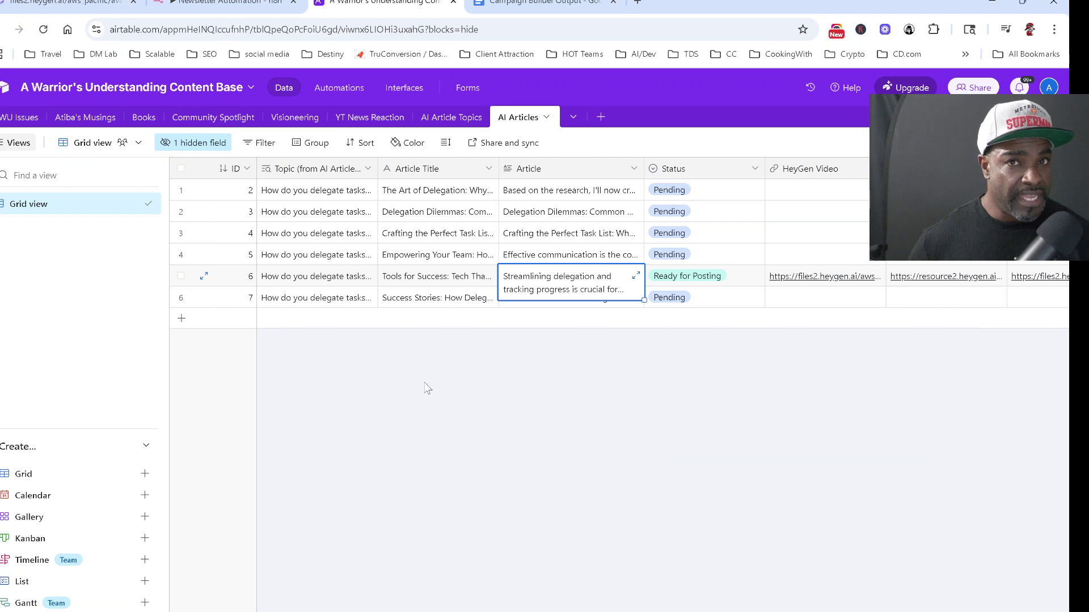
# From the n8n workflows list, open AWU HeyGen Video Creation and scroll down its canvas
pyautogui.click(228, 7)
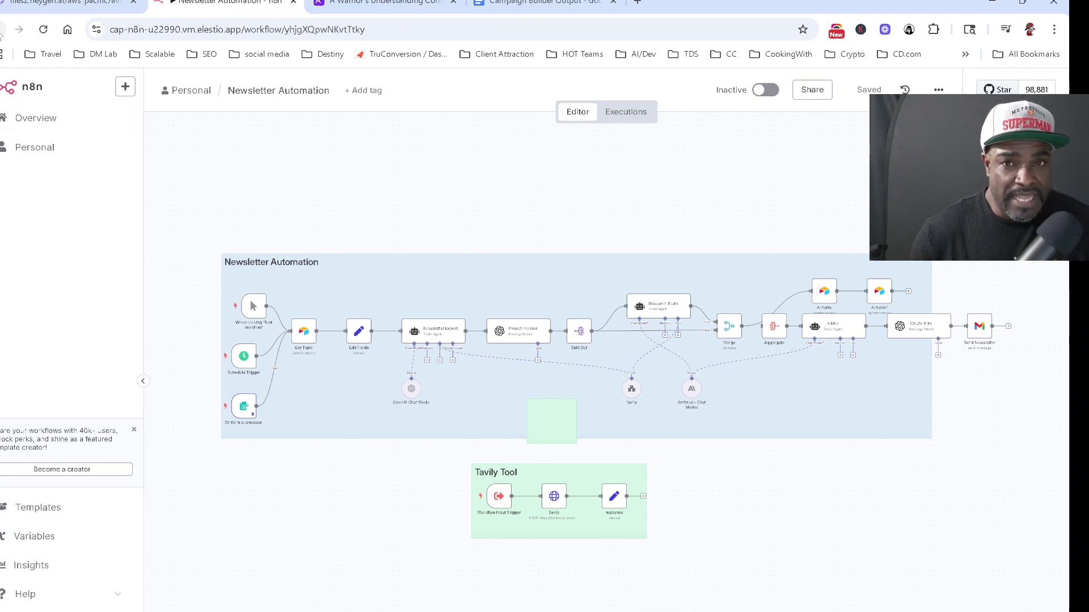
pyautogui.click(3, 29)
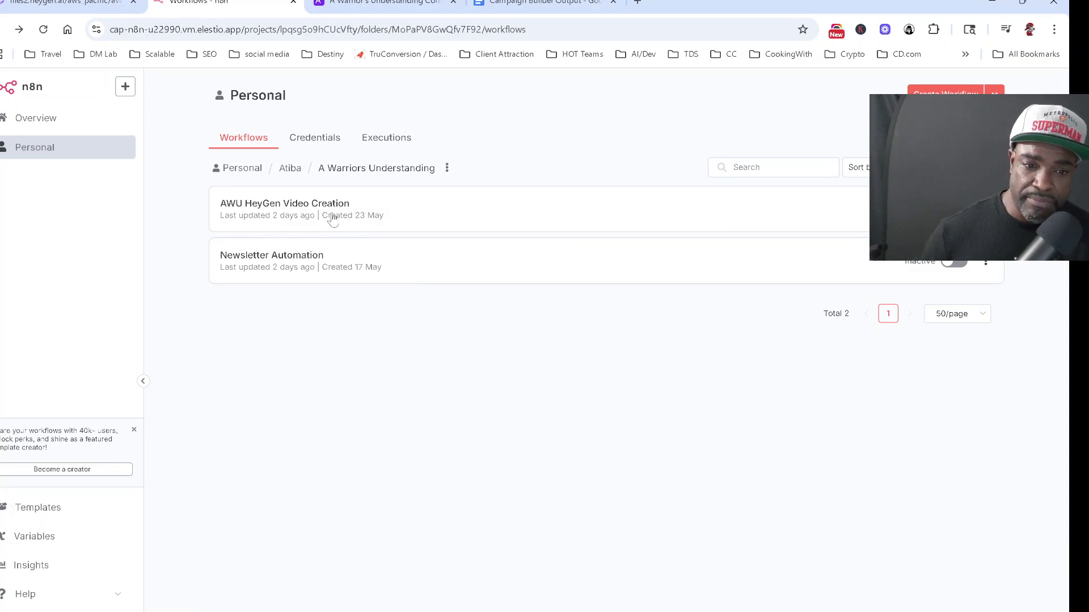
pyautogui.click(264, 210)
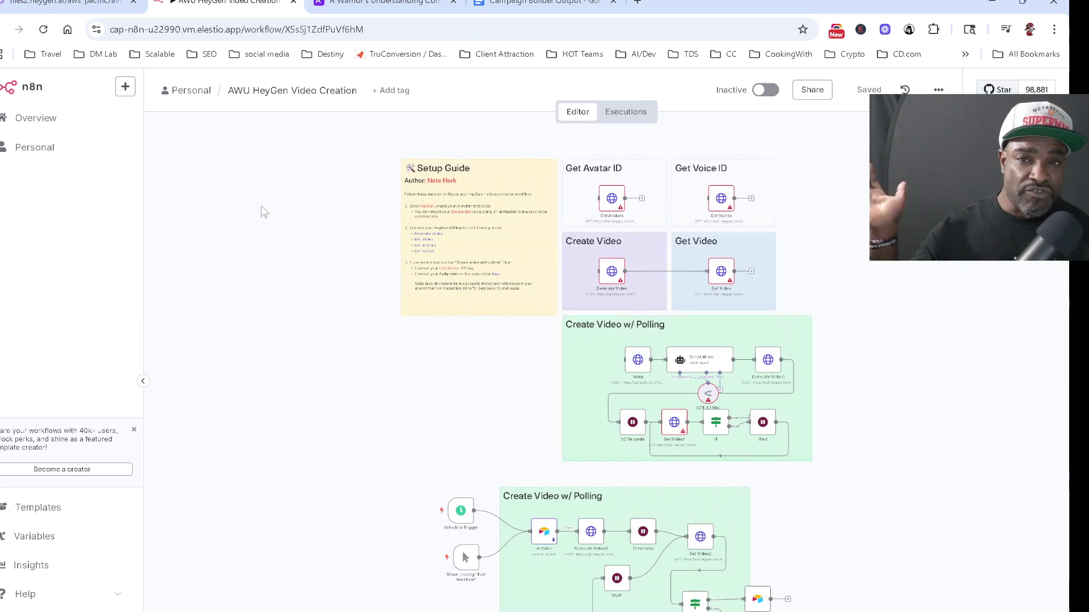
pyautogui.scroll(-6, 505, 308)
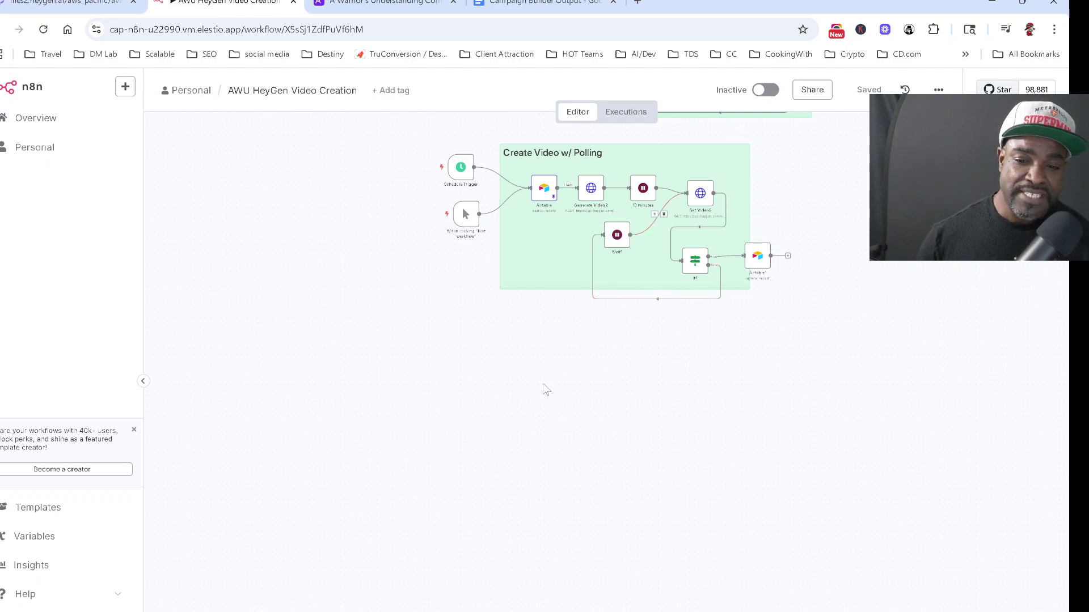
# Scroll the AI Articles grid right, then return to AI Article Topics, cancelling the rename prompt
pyautogui.click(387, 11)
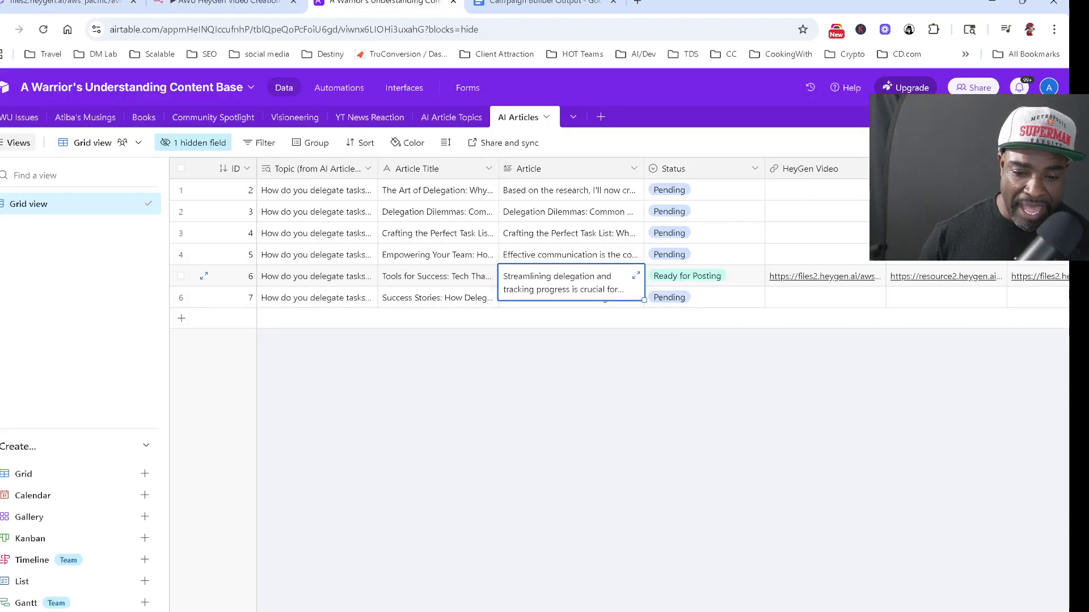
pyautogui.hscroll(3, 567, 249)
pyautogui.click(907, 604)
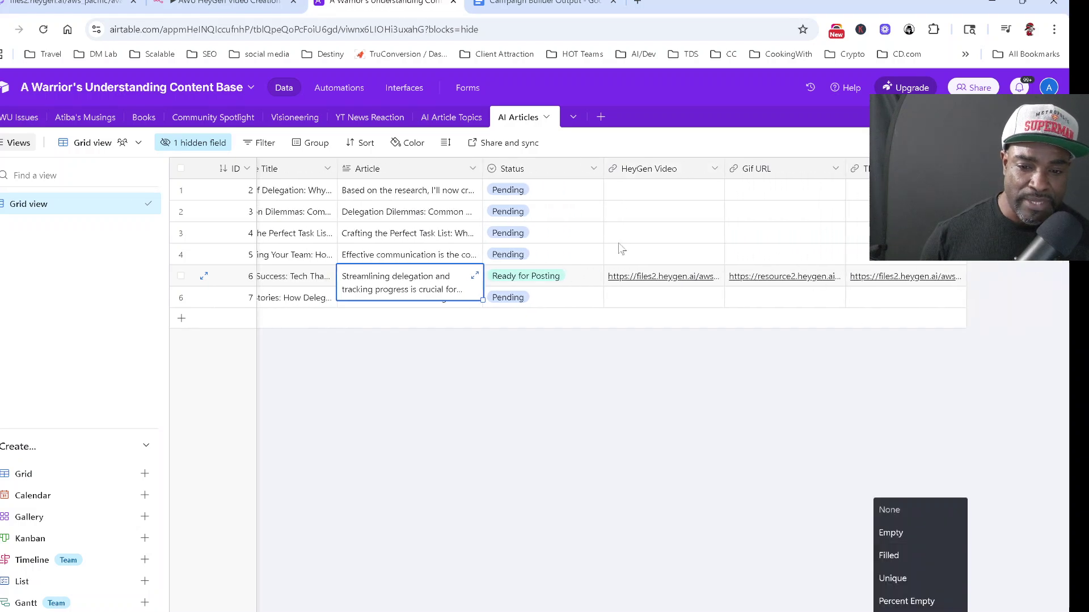
pyautogui.click(714, 520)
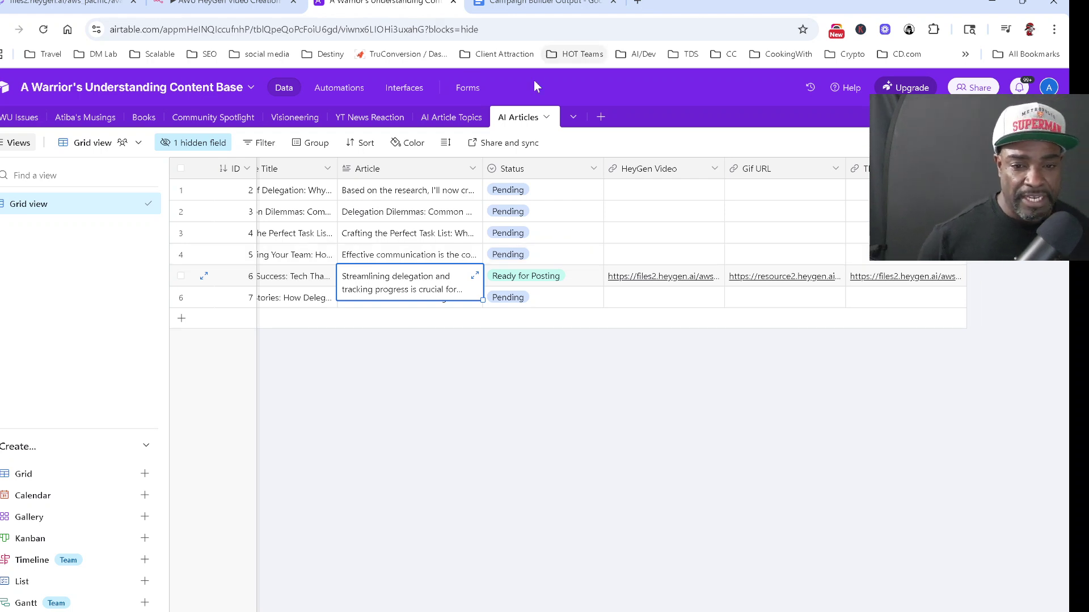
pyautogui.doubleClick(448, 118)
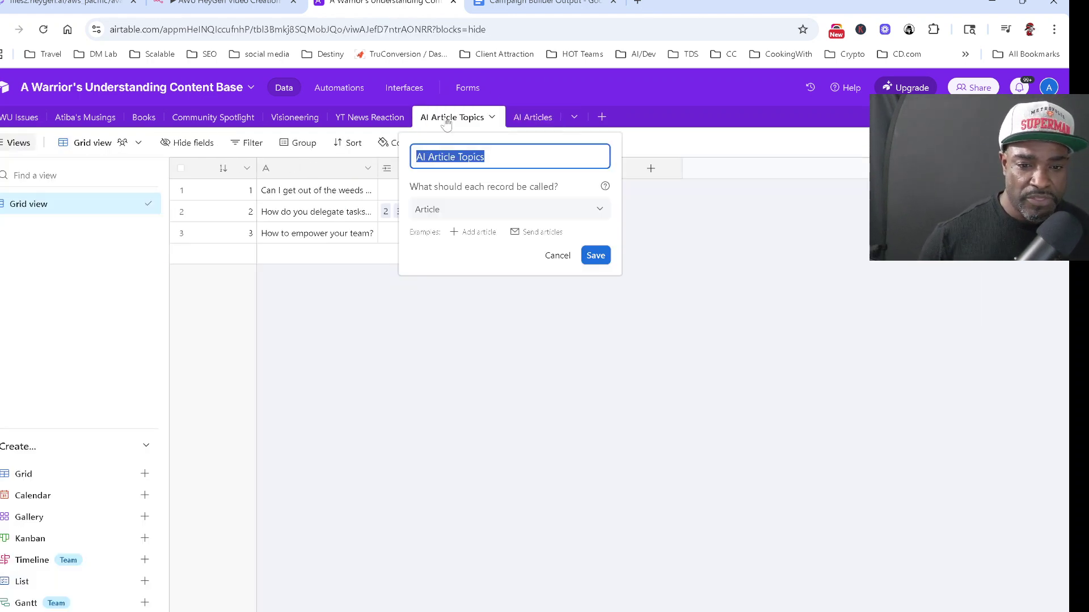
pyautogui.click(358, 318)
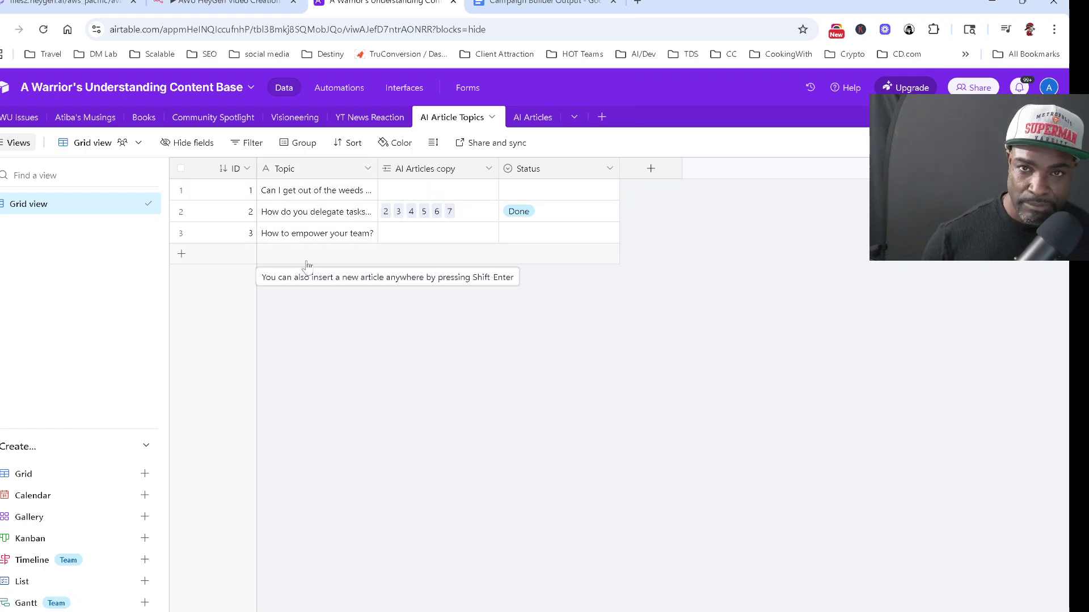
# Read the Campaign Builder Output plan from persona and messaging down to the dated Week 1 schedule
pyautogui.click(539, 5)
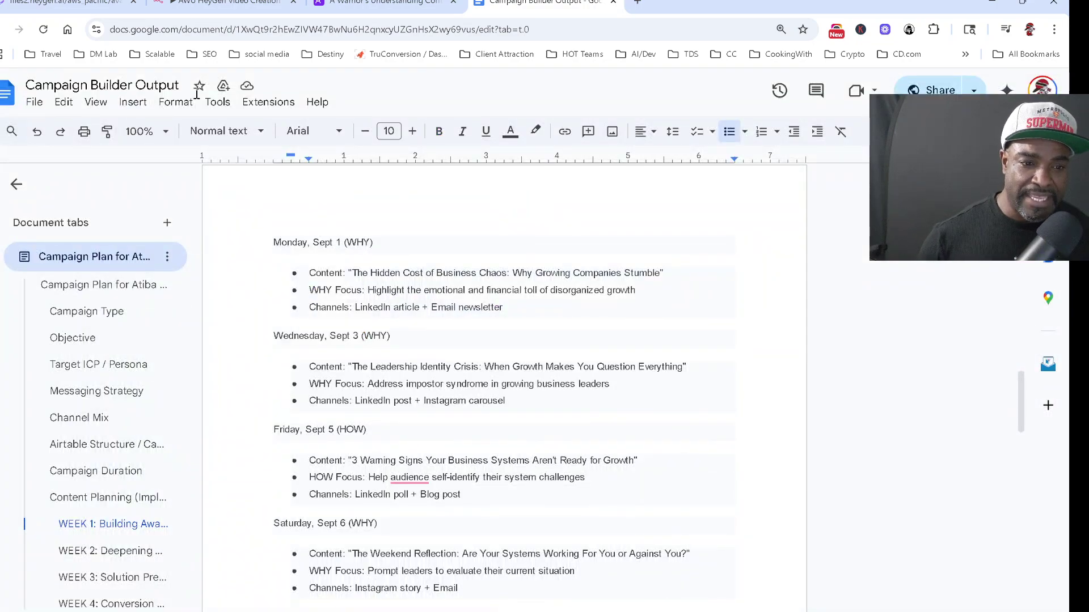
pyautogui.scroll(20, 545, 402)
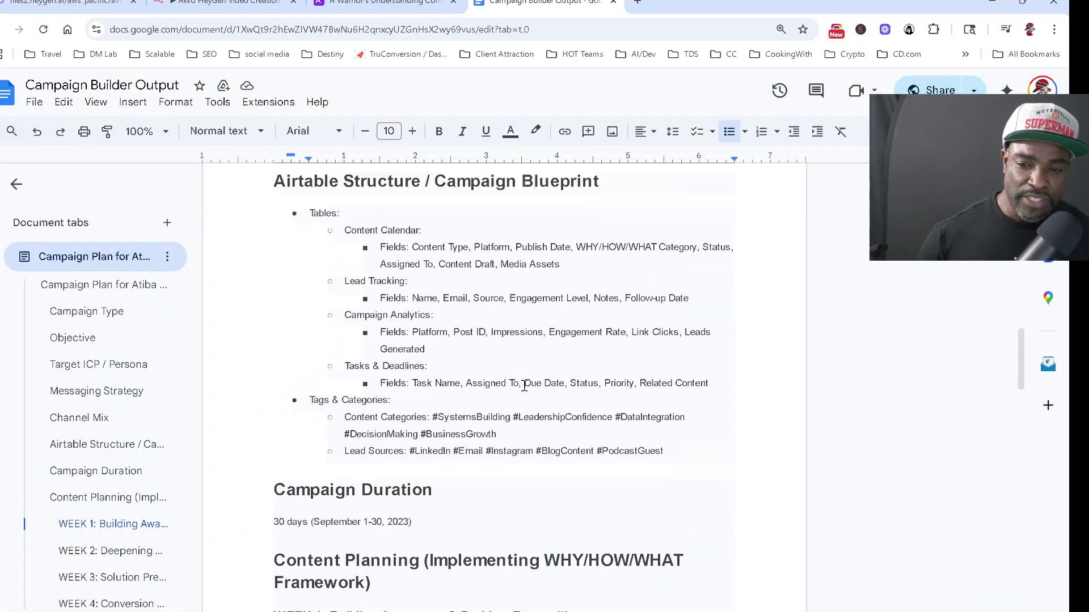
pyautogui.scroll(-2, 383, 382)
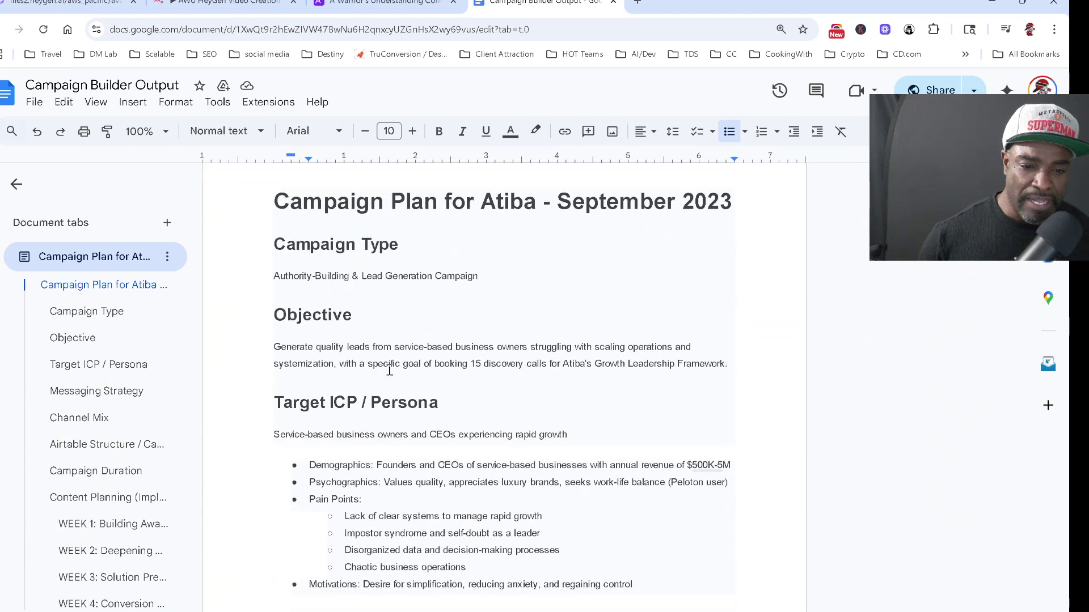
pyautogui.scroll(-5, 441, 380)
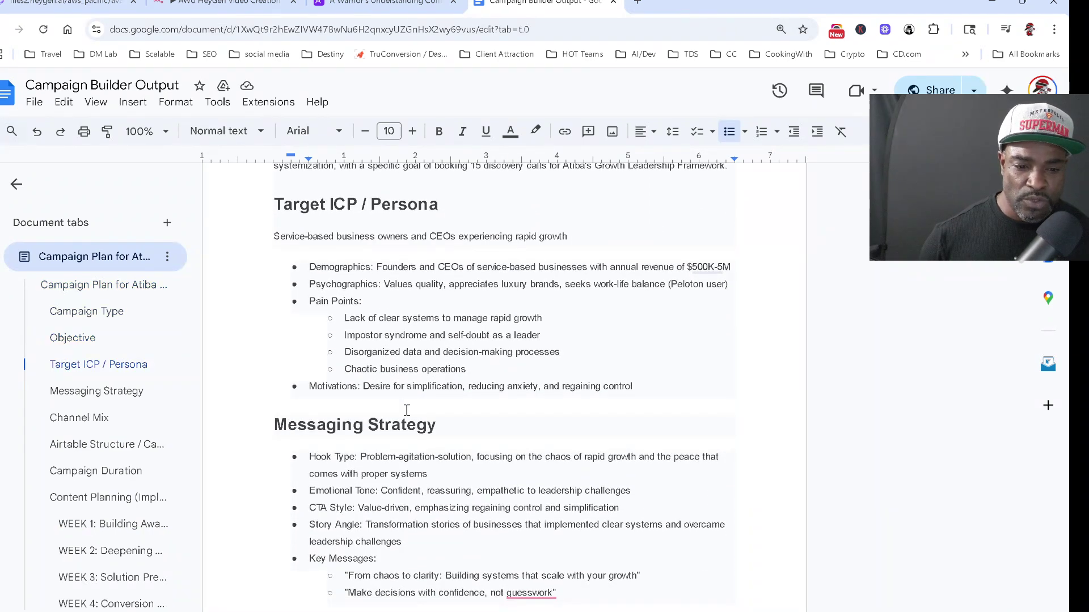
pyautogui.scroll(-5, 407, 410)
pyautogui.scroll(-1, 406, 410)
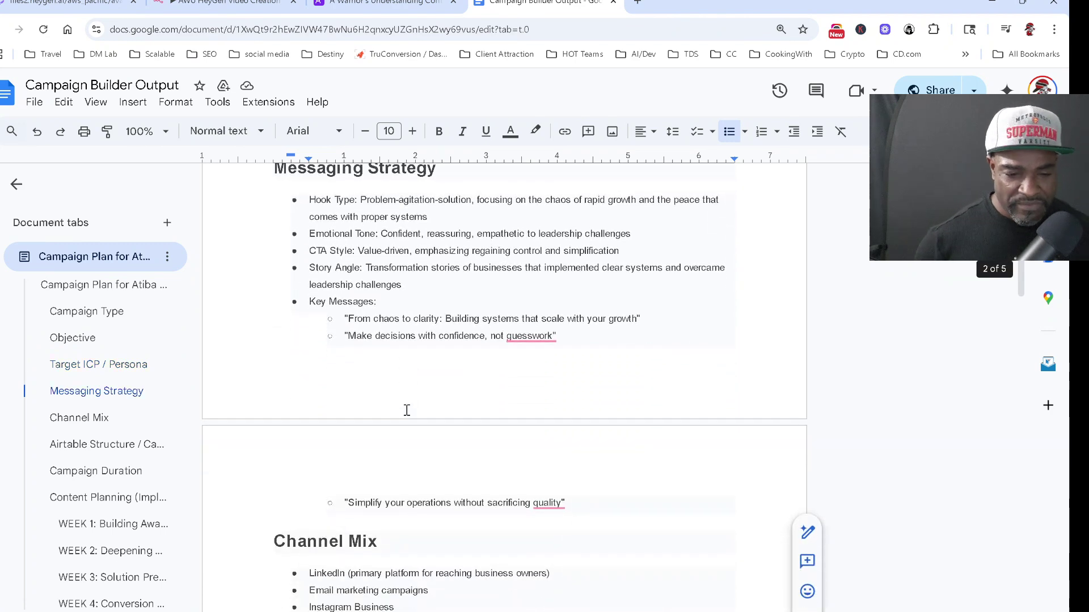
pyautogui.scroll(1, 406, 388)
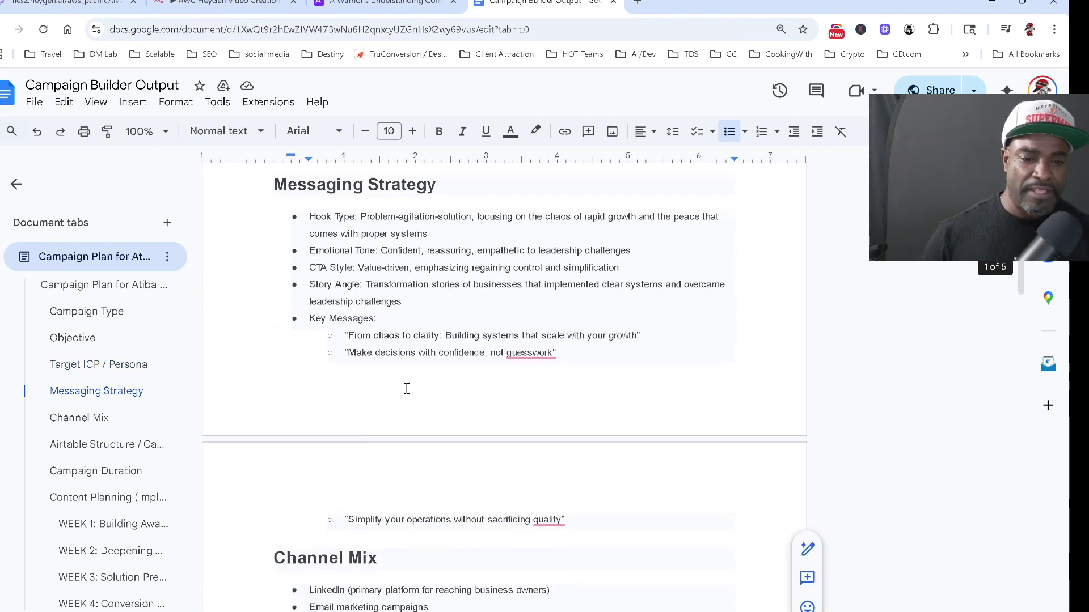
pyautogui.scroll(-10, 407, 388)
pyautogui.scroll(-9, 407, 390)
pyautogui.scroll(-2, 407, 389)
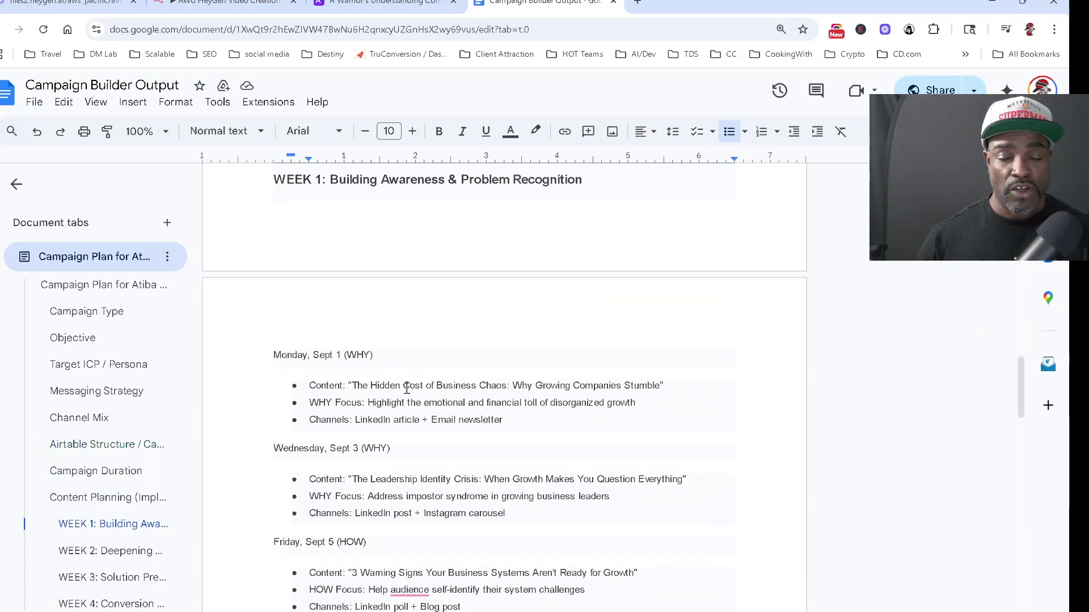
pyautogui.scroll(-2, 406, 388)
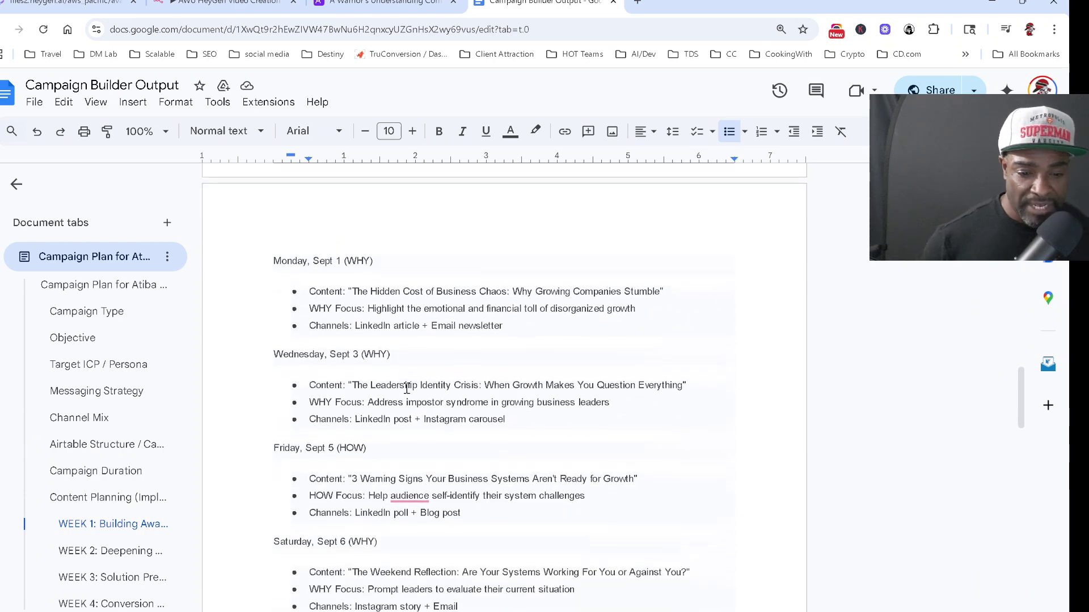
pyautogui.scroll(-1, 407, 389)
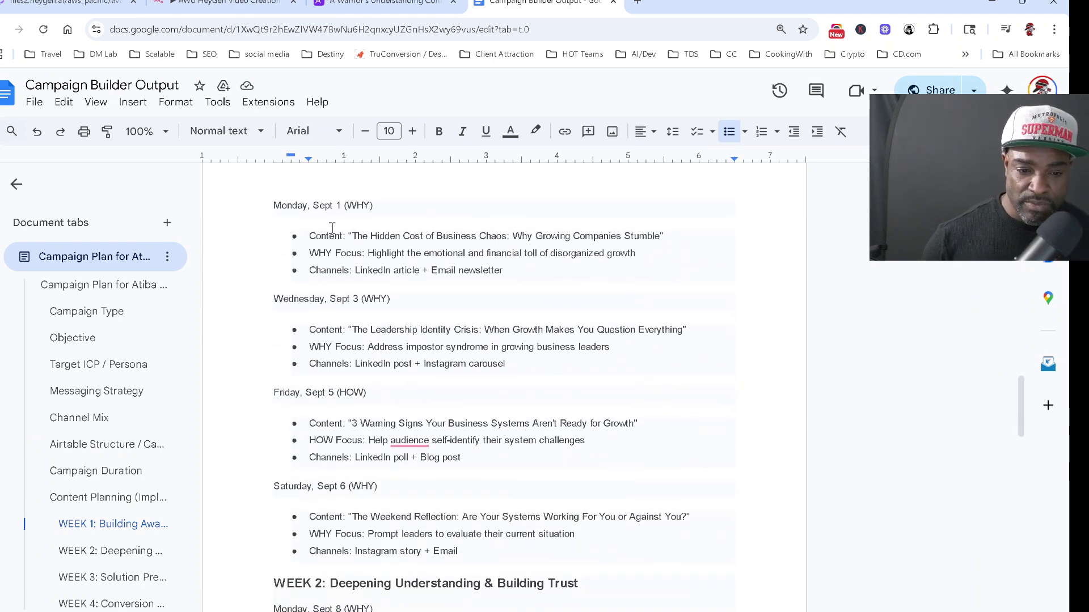